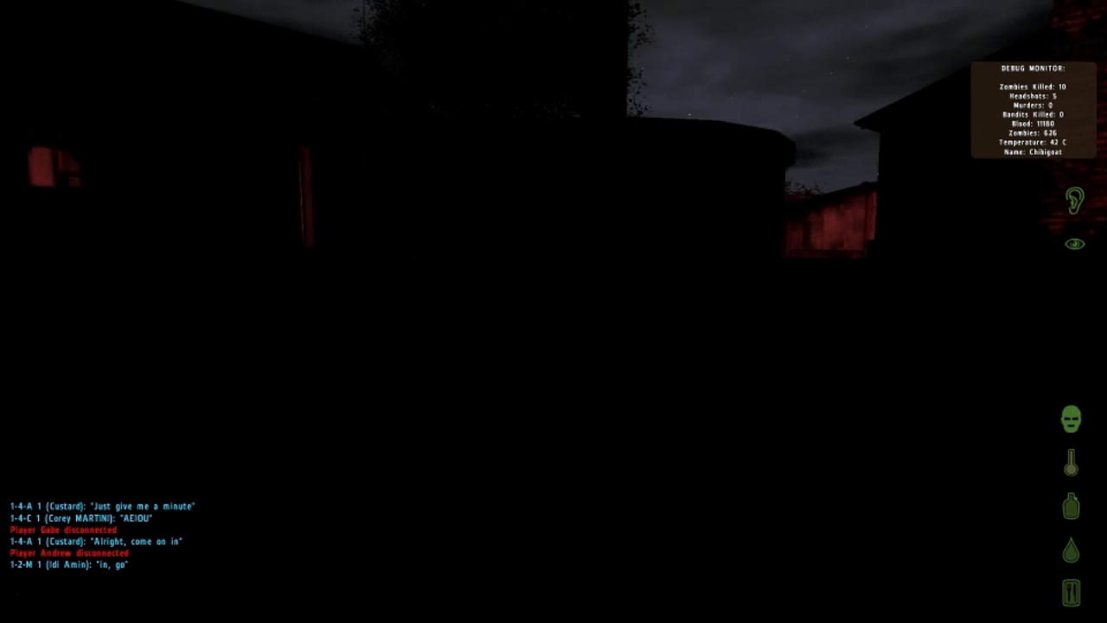
Open the Gear inventory beside the village water pump.
key("g")
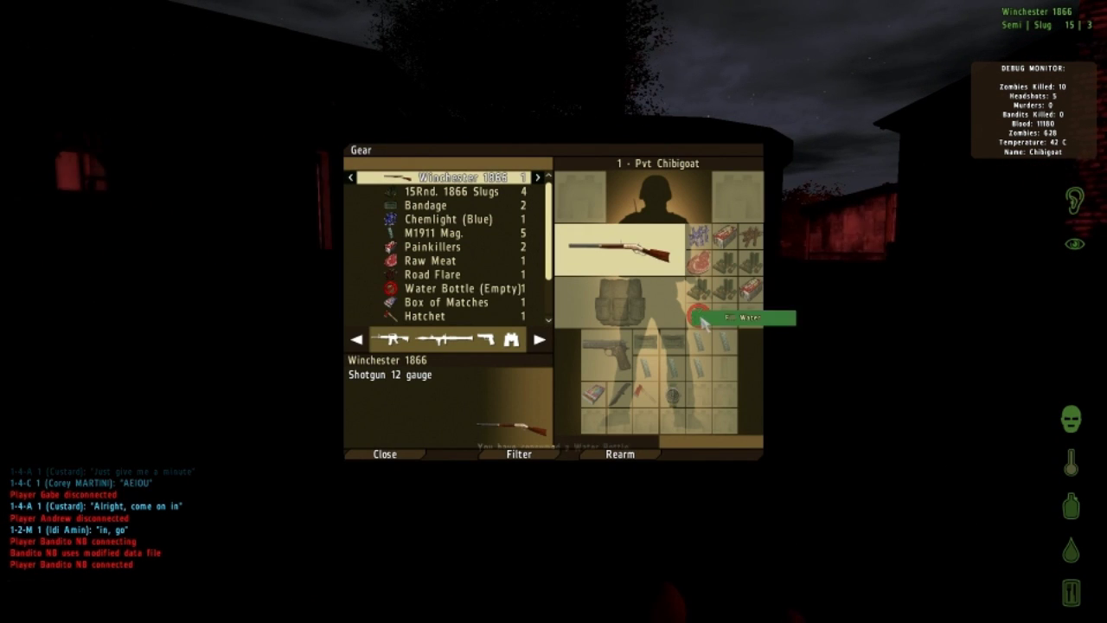
Use Fill Water on the empty water bottle at the pump.
left_click(385, 453)
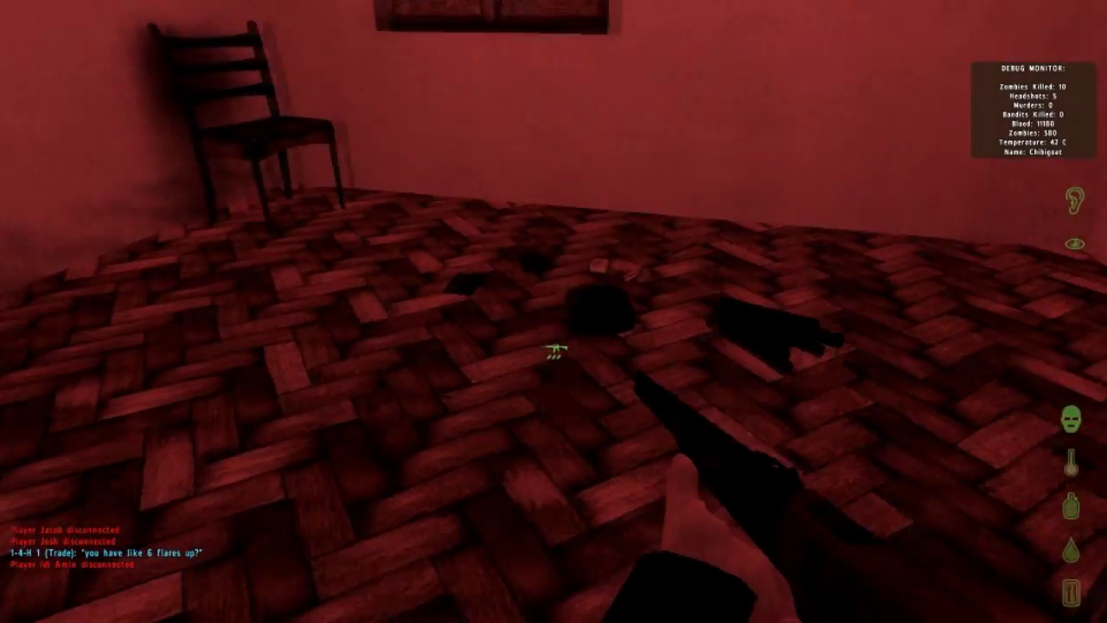
Bring up the Gear list for the floor loot in the wooden-floored room.
key("g")
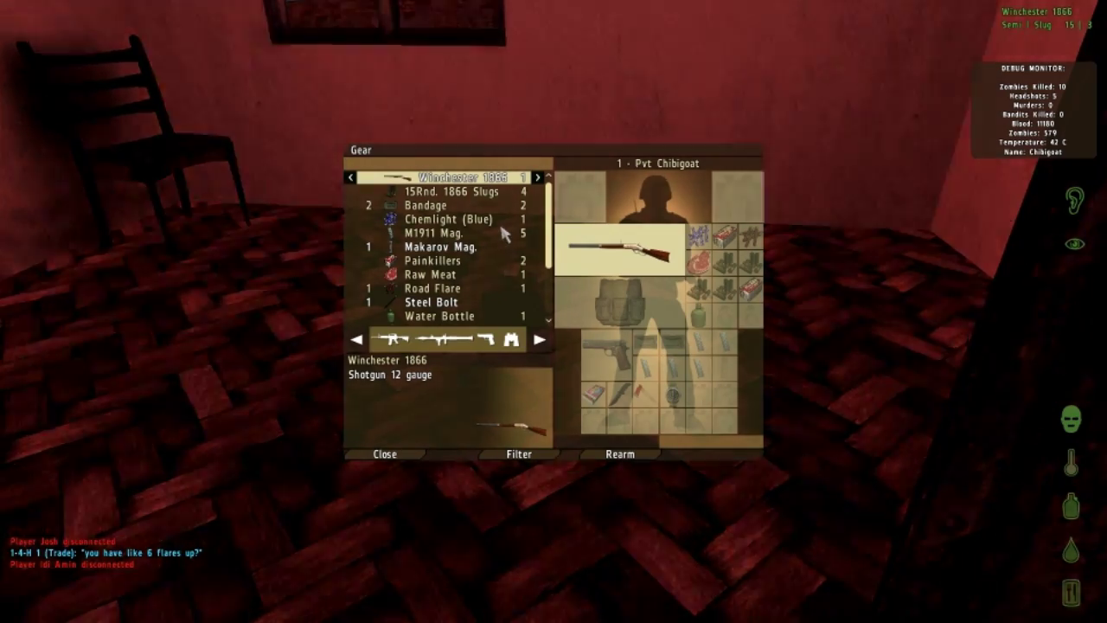
scroll(504, 232, "down", 4)
scroll(484, 251, "down", 2)
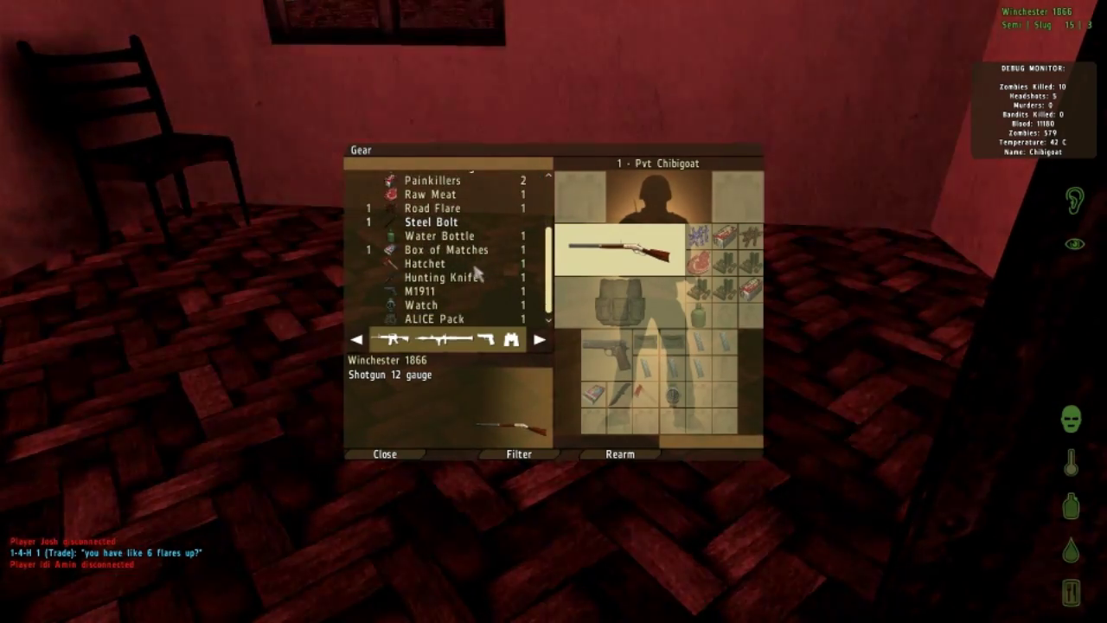
Inspect the Box of Matches details, then close the gear window.
left_click(485, 251)
scroll(498, 268, "up", 2)
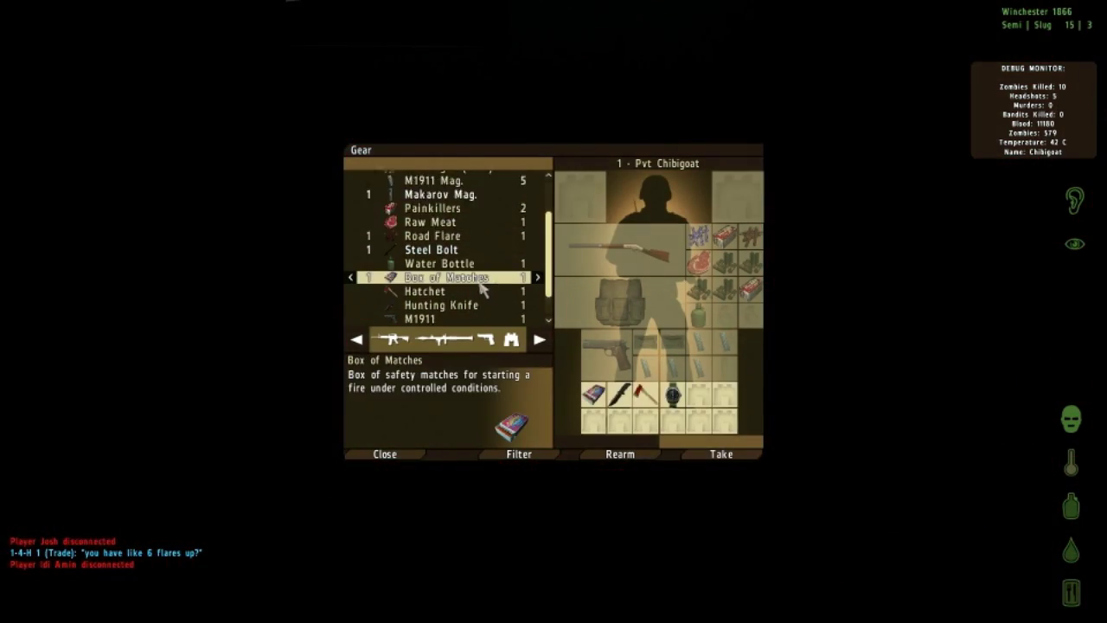
scroll(468, 303, "up", 2)
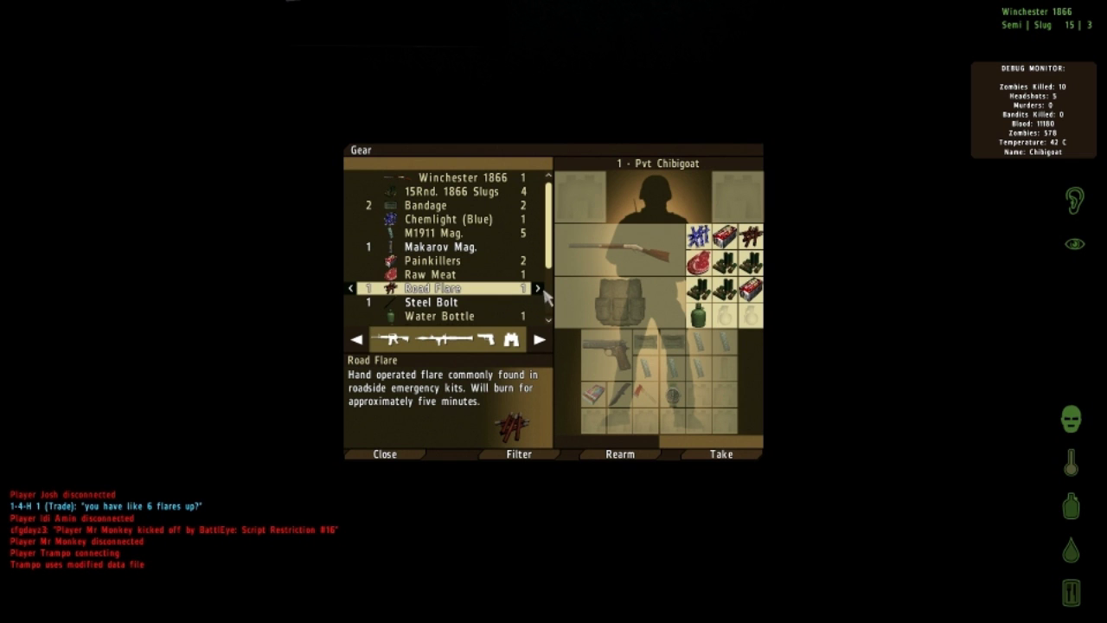
left_click(422, 456)
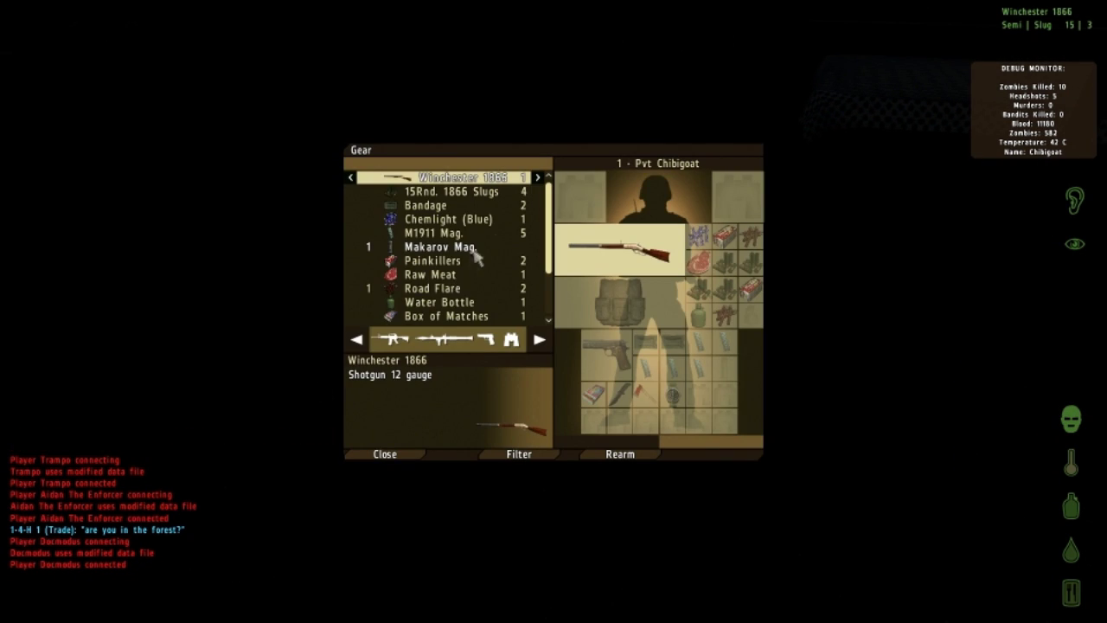
scroll(486, 234, "down", 2)
scroll(512, 316, "down", 3)
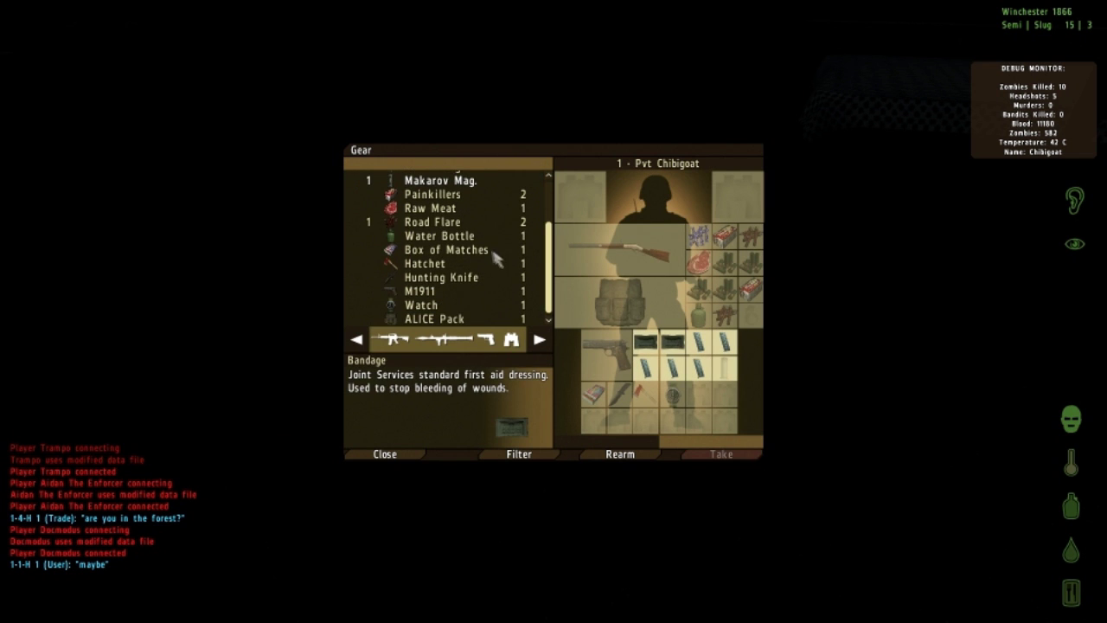
Exit the Gear dialog carrying two road flares.
key("Escape")
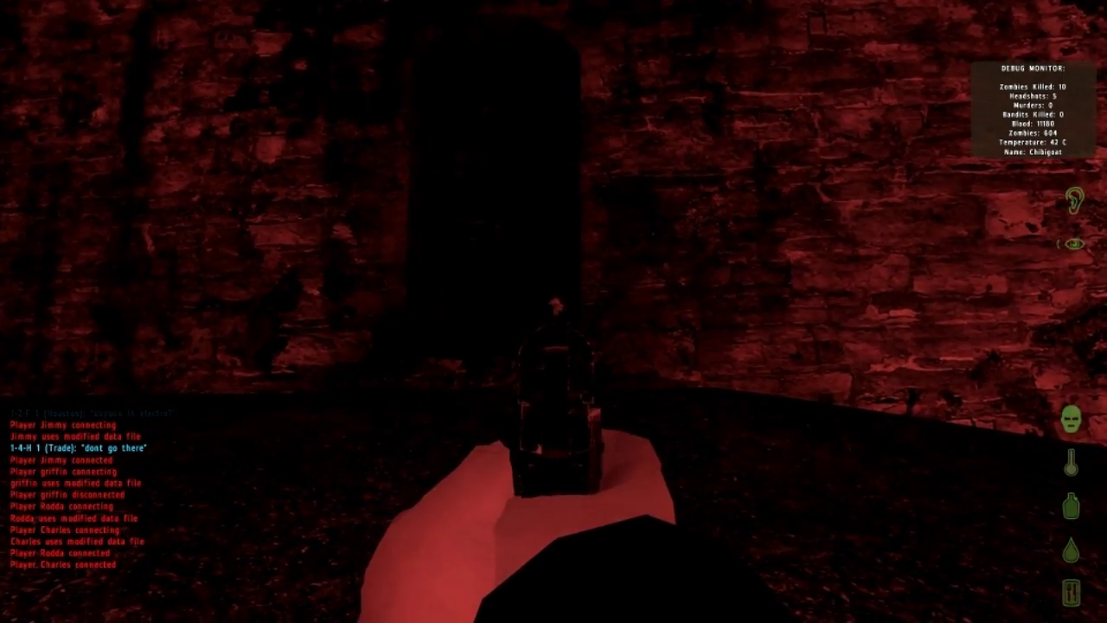
Shoot the zombie near the castle doorway in the head with the M1911.
left_click(554, 312)
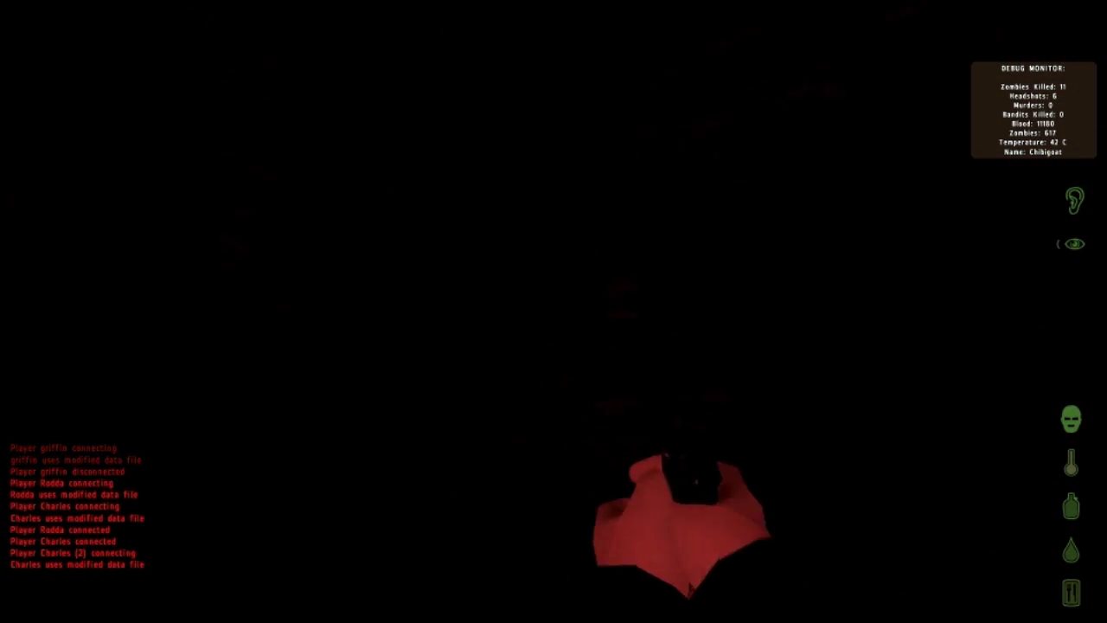
Switch the equipped weapon to the Winchester 1866 shotgun.
middle_click(554, 311)
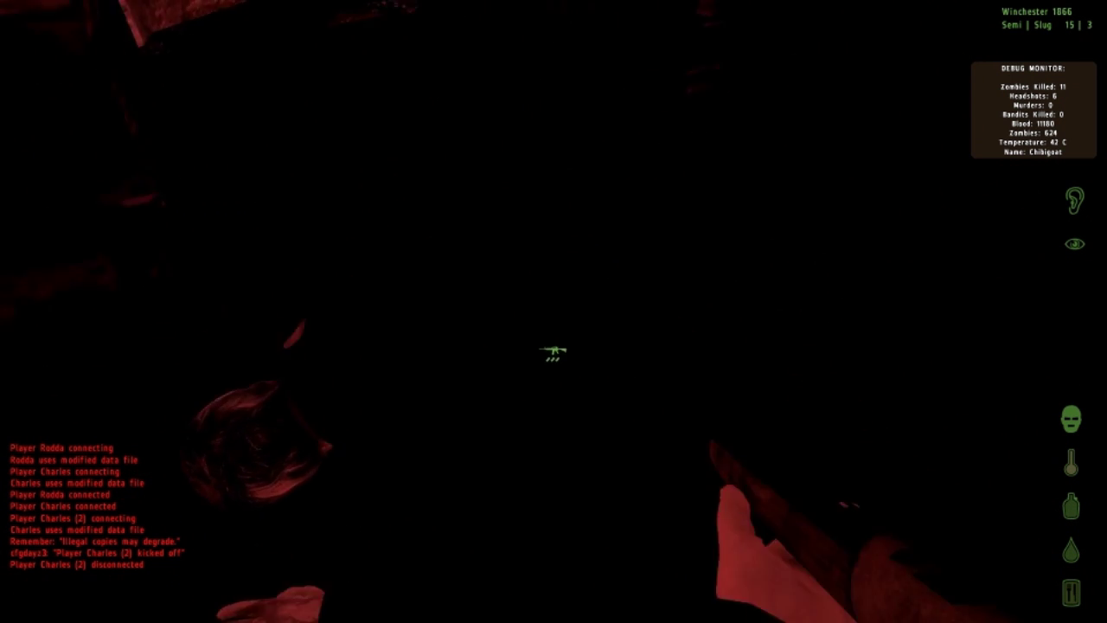
Take the Frank & Beans can from nearby loot, view the backpack contents, then exit Gear.
key("g")
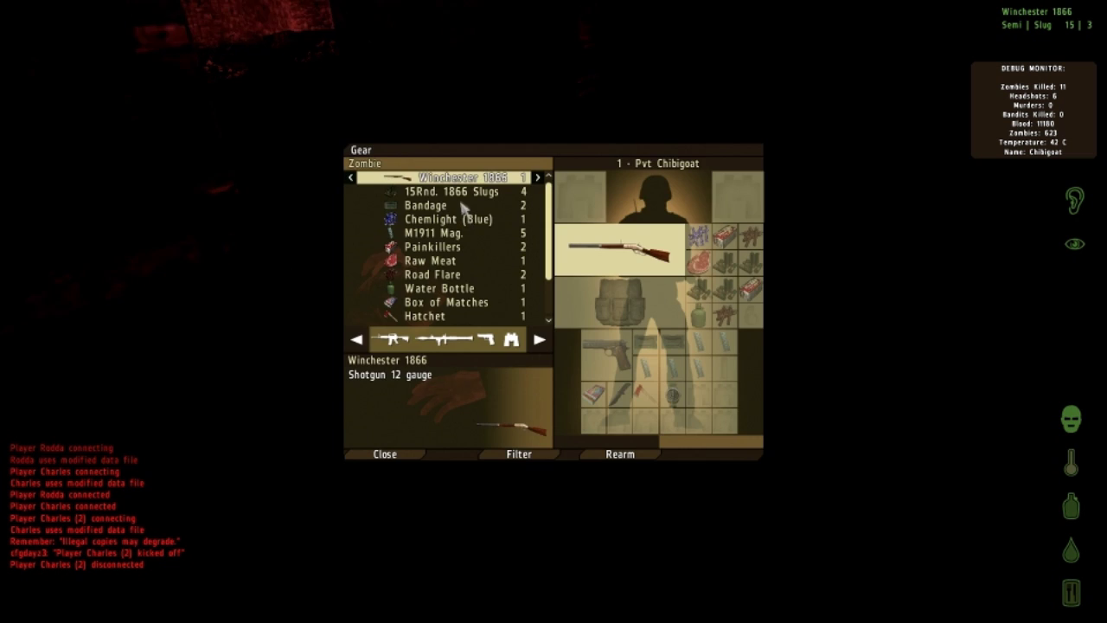
key("Escape")
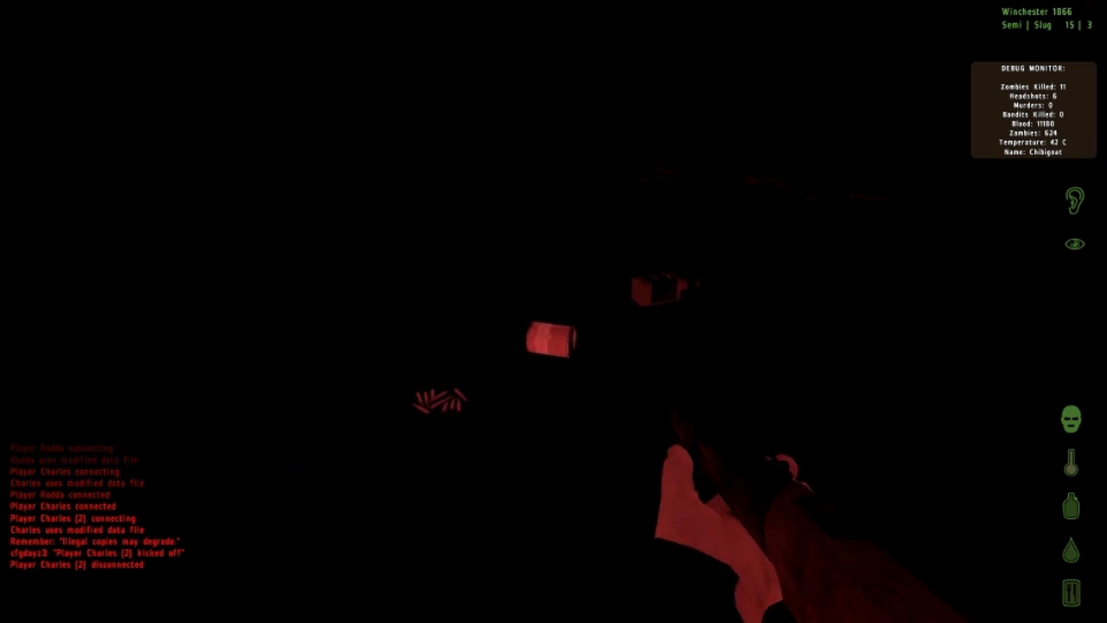
key("g")
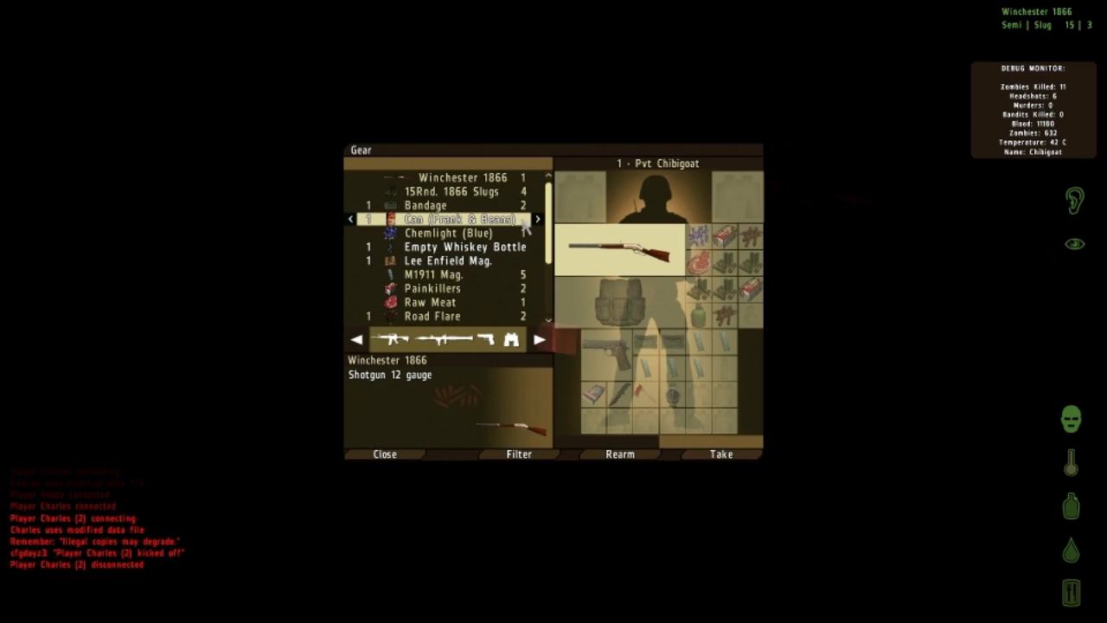
left_click(537, 219)
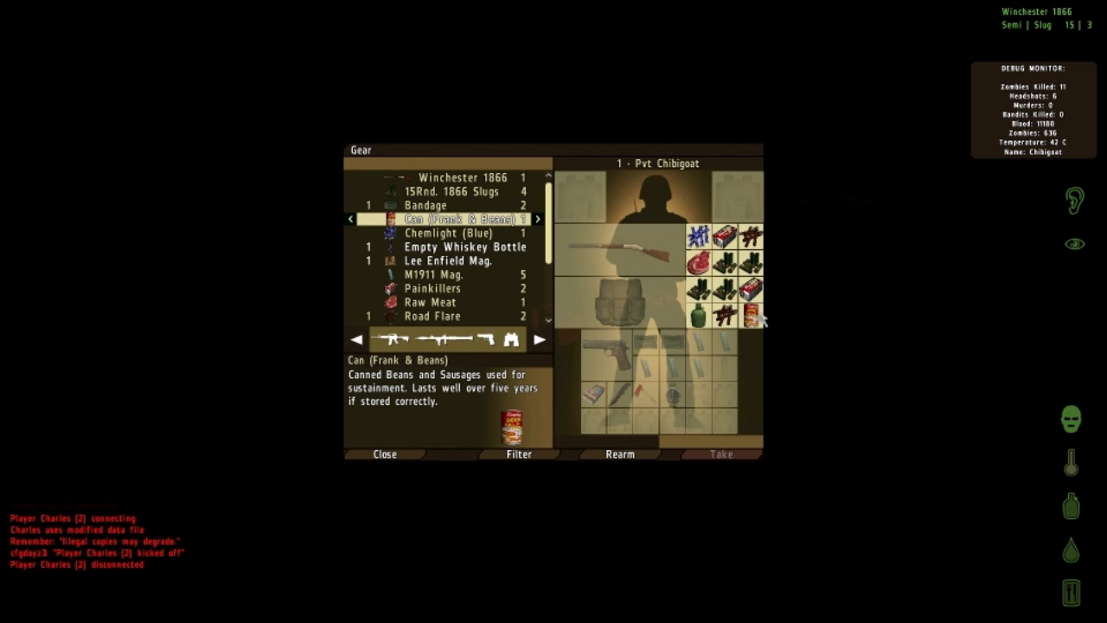
scroll(398, 219, "down", 2)
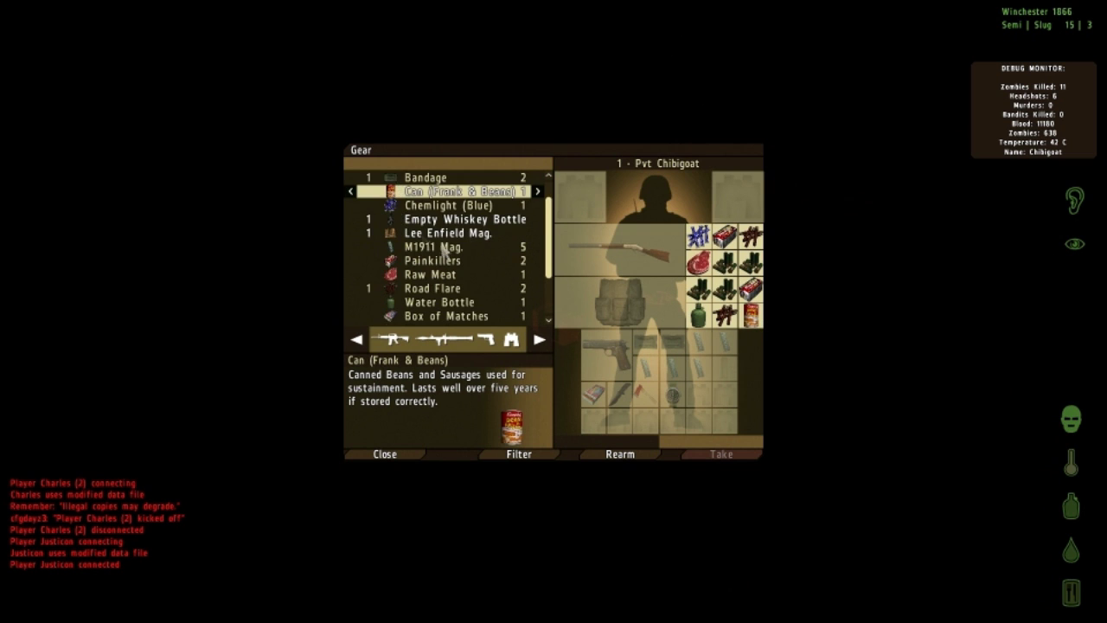
scroll(446, 249, "down", 3)
left_click(620, 454)
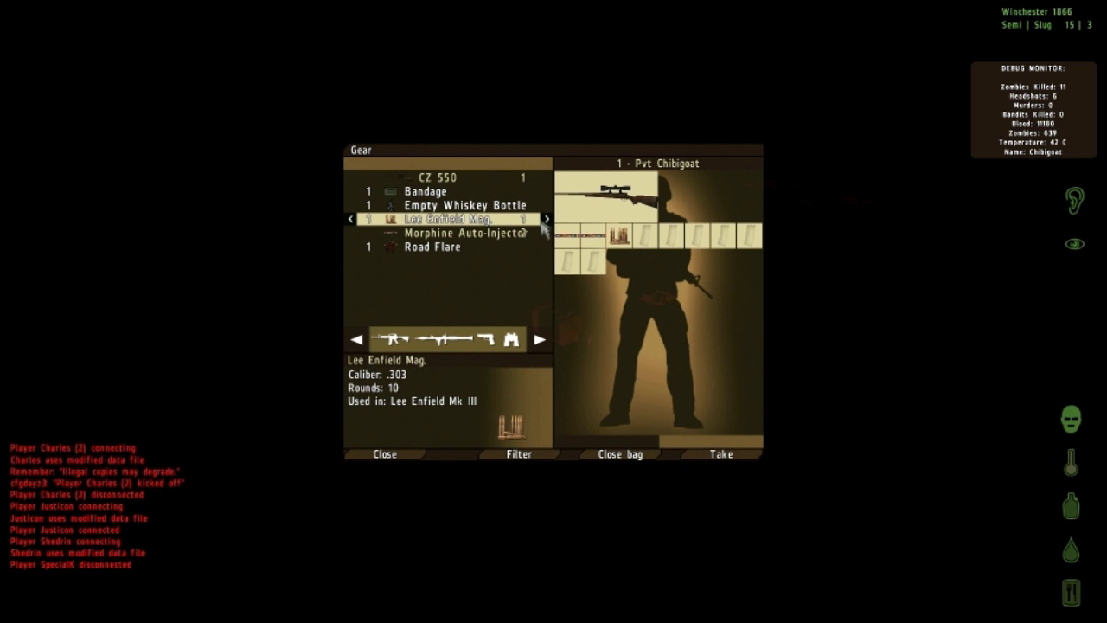
left_click(398, 454)
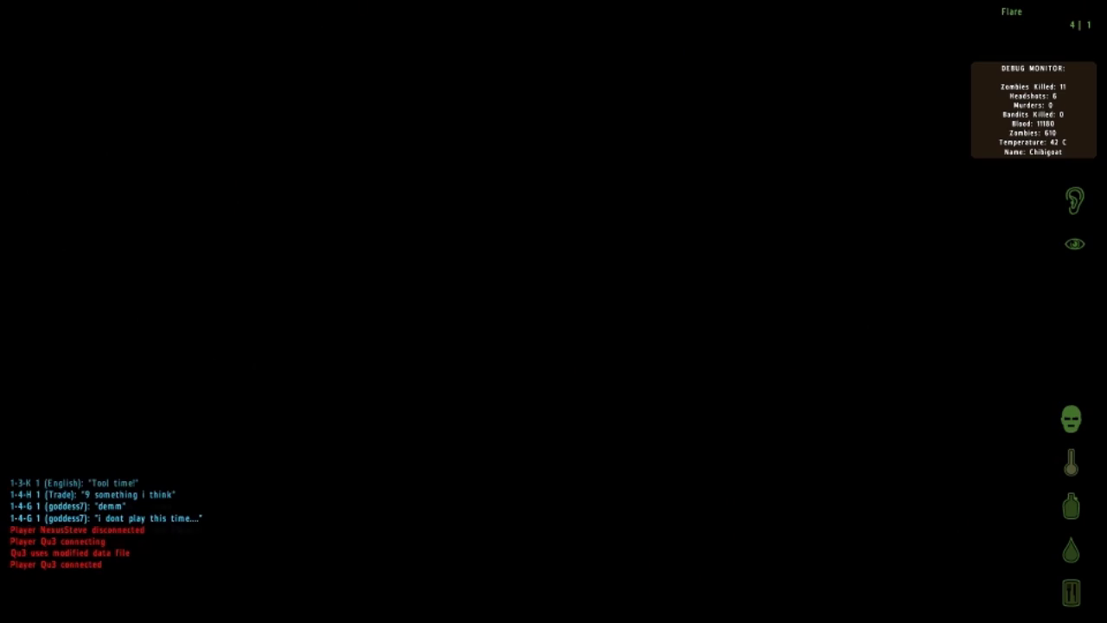
Light a flare and advance down the red-lit castle stairwell.
left_click(554, 312)
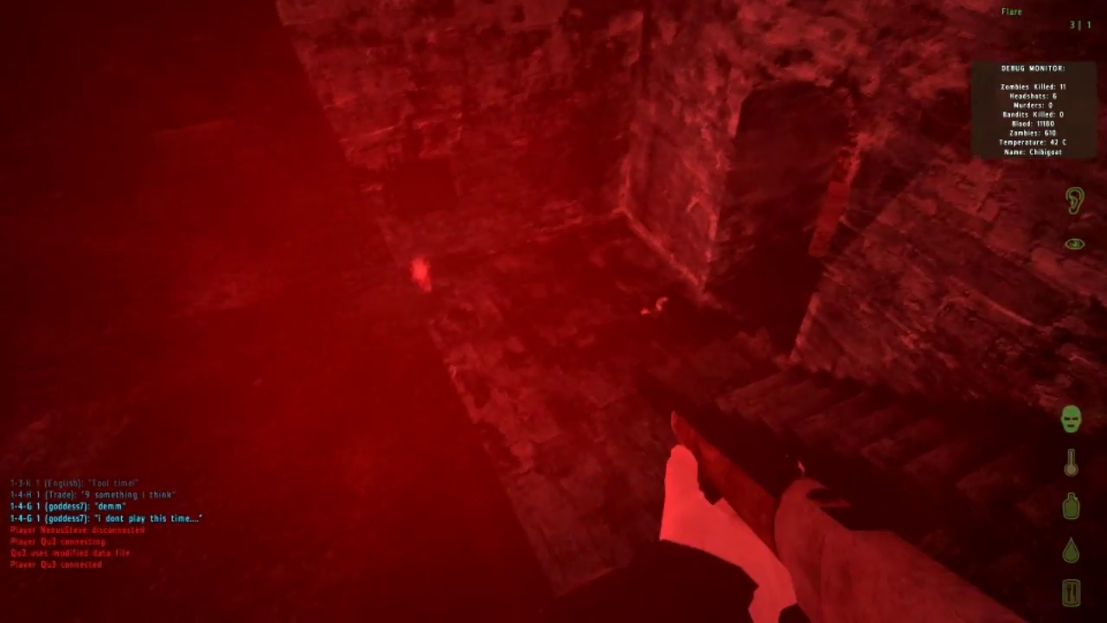
key("w")
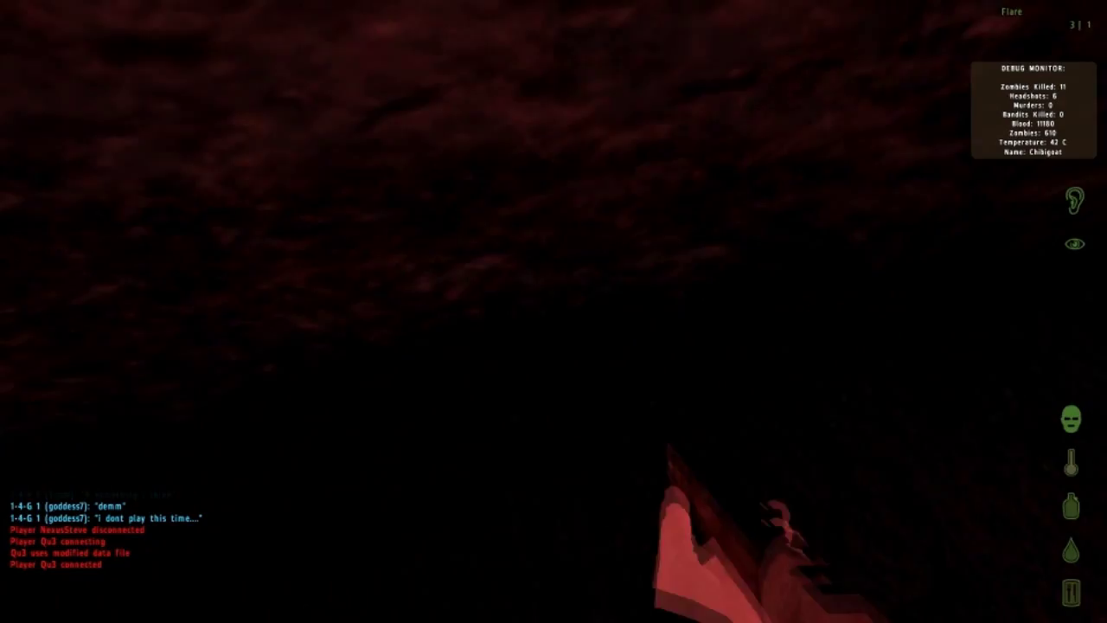
key("w")
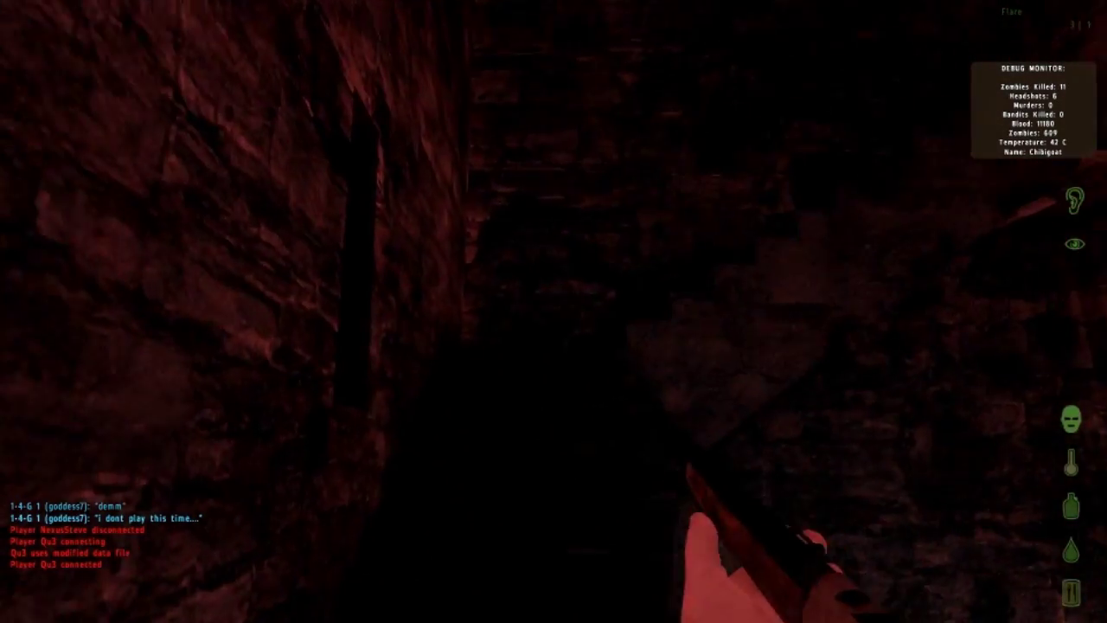
key("w")
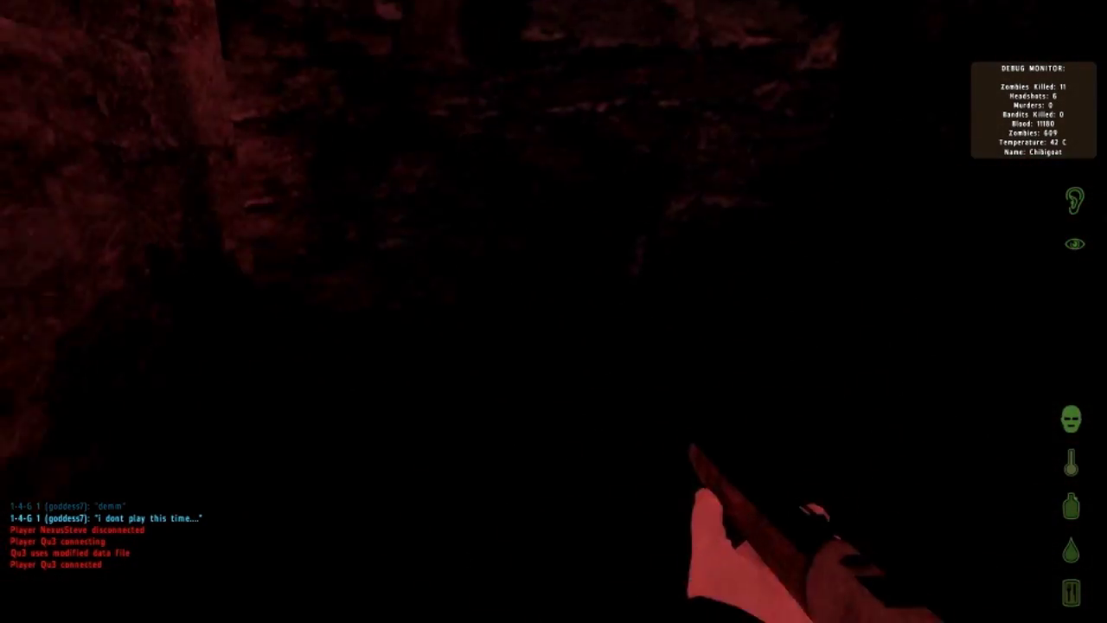
key("w")
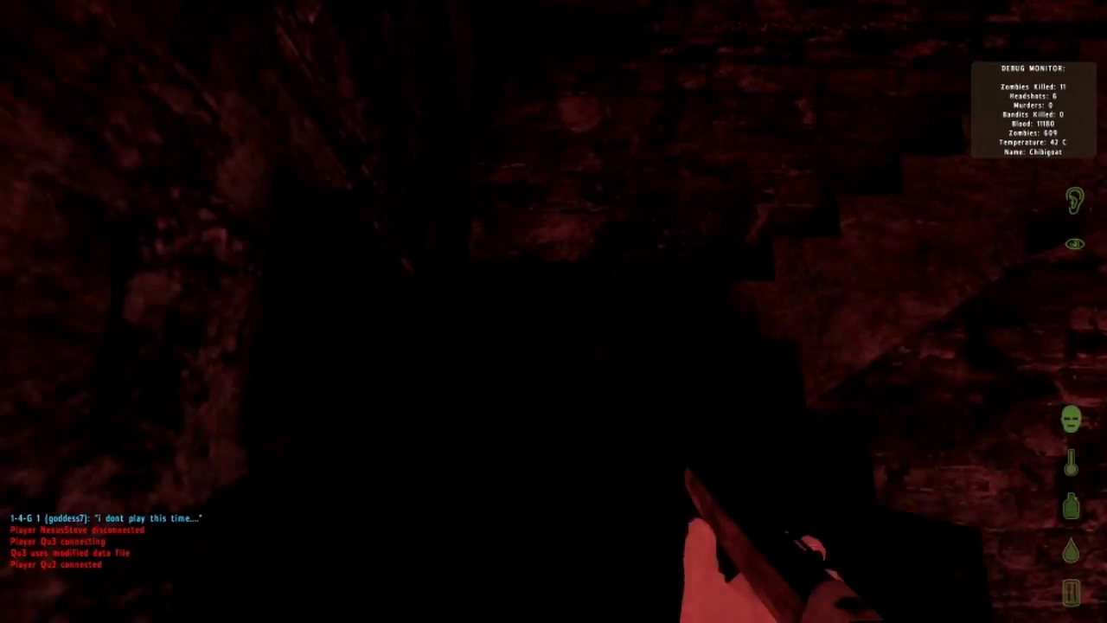
key("w")
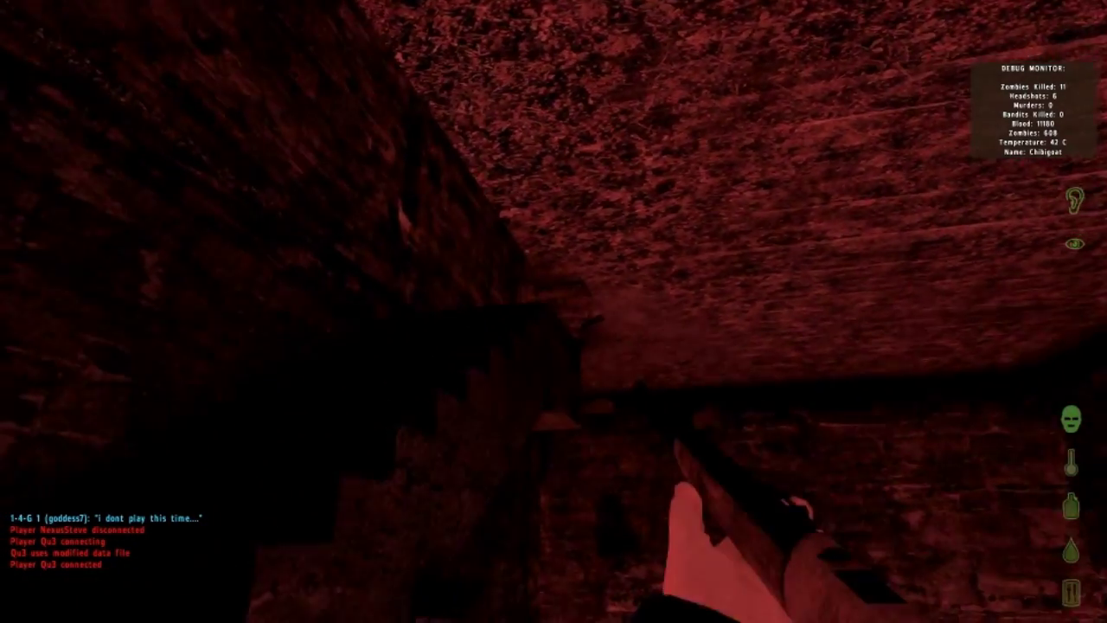
key("w")
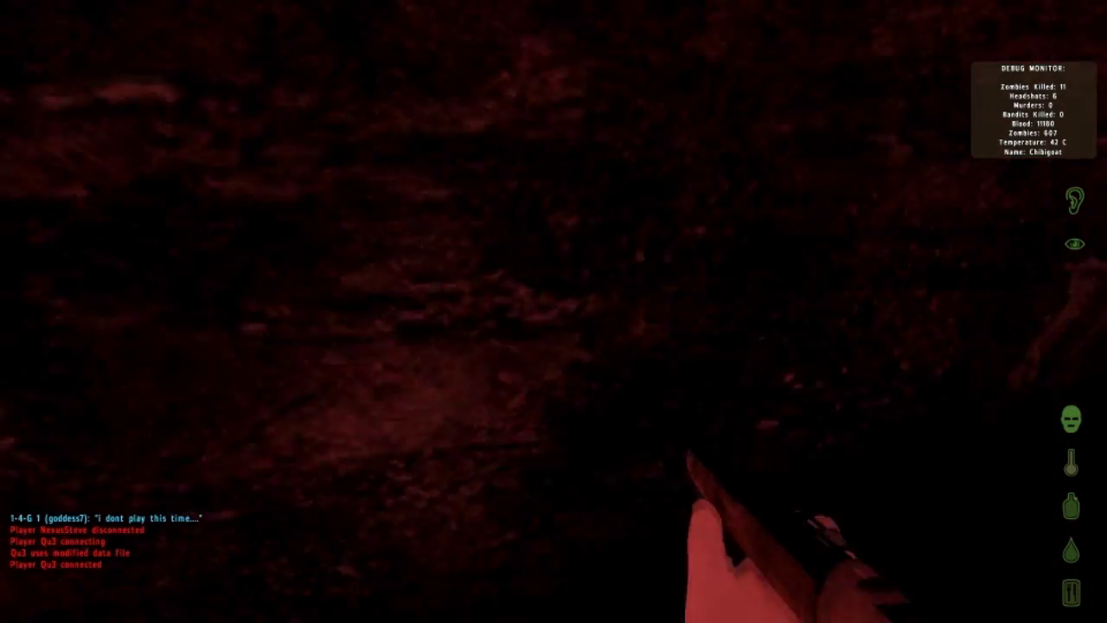
Enter the dark brick room and face the painkillers, morphine and can on the floor.
key("w")
key("w")
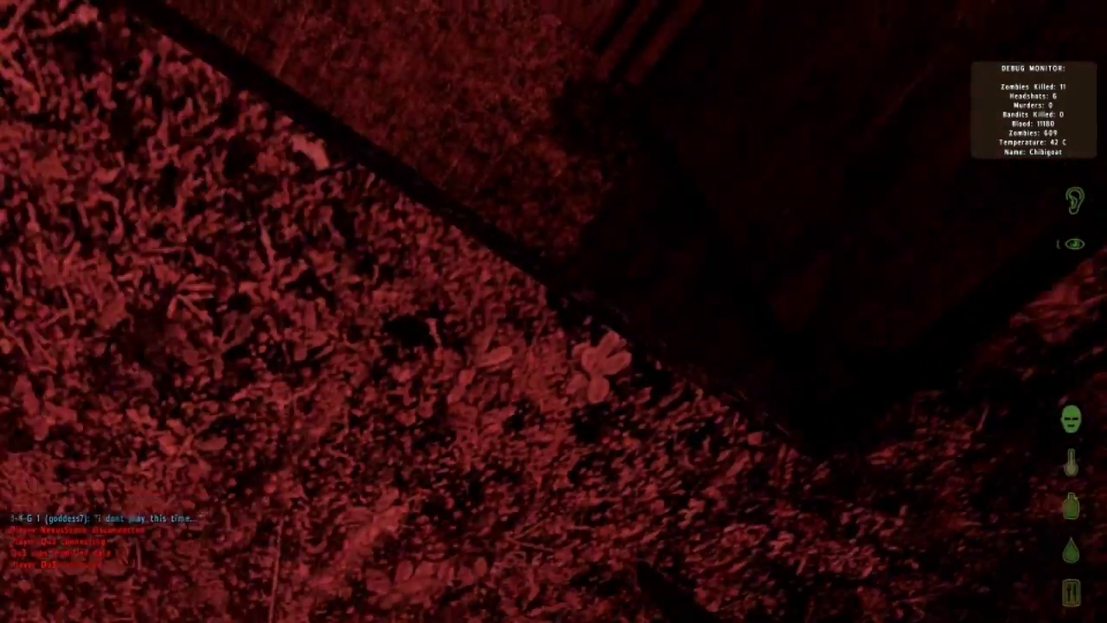
key("w")
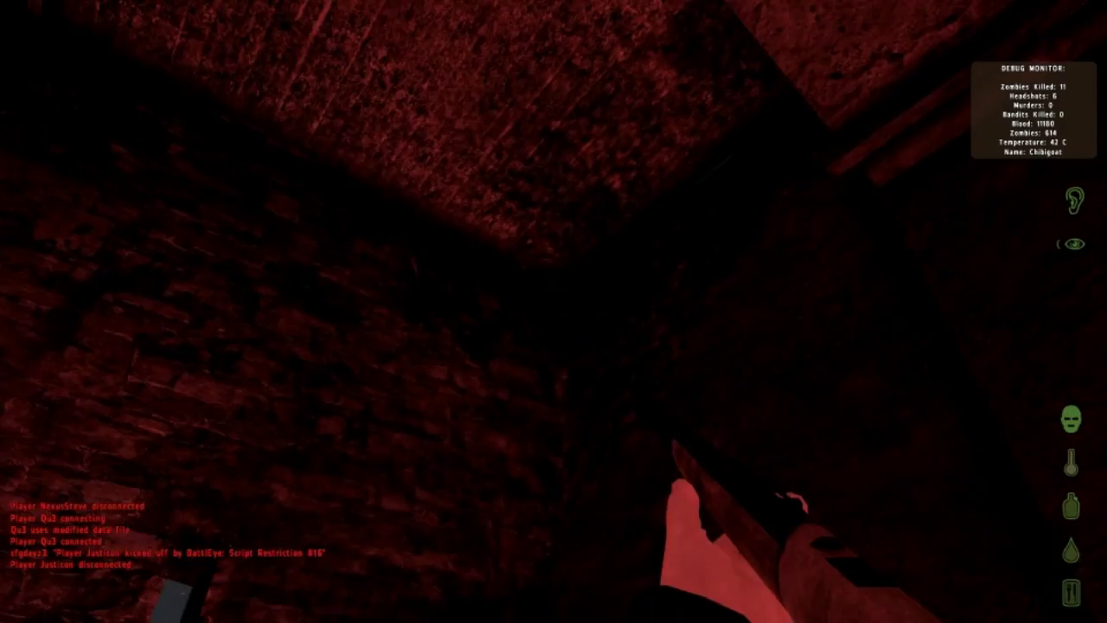
key("w")
key("w")
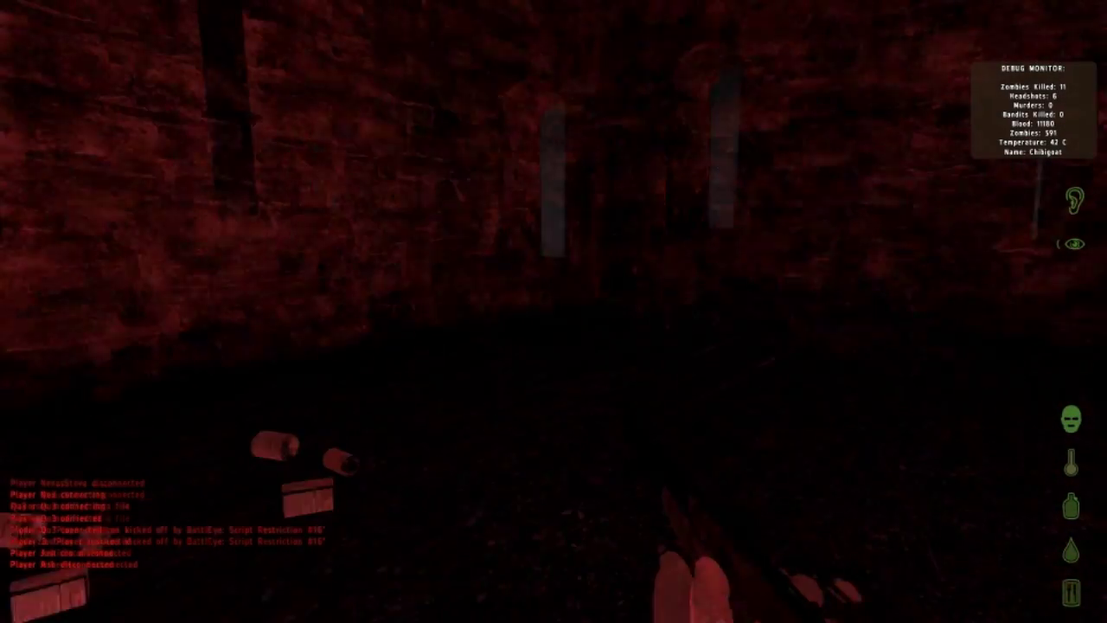
key("w")
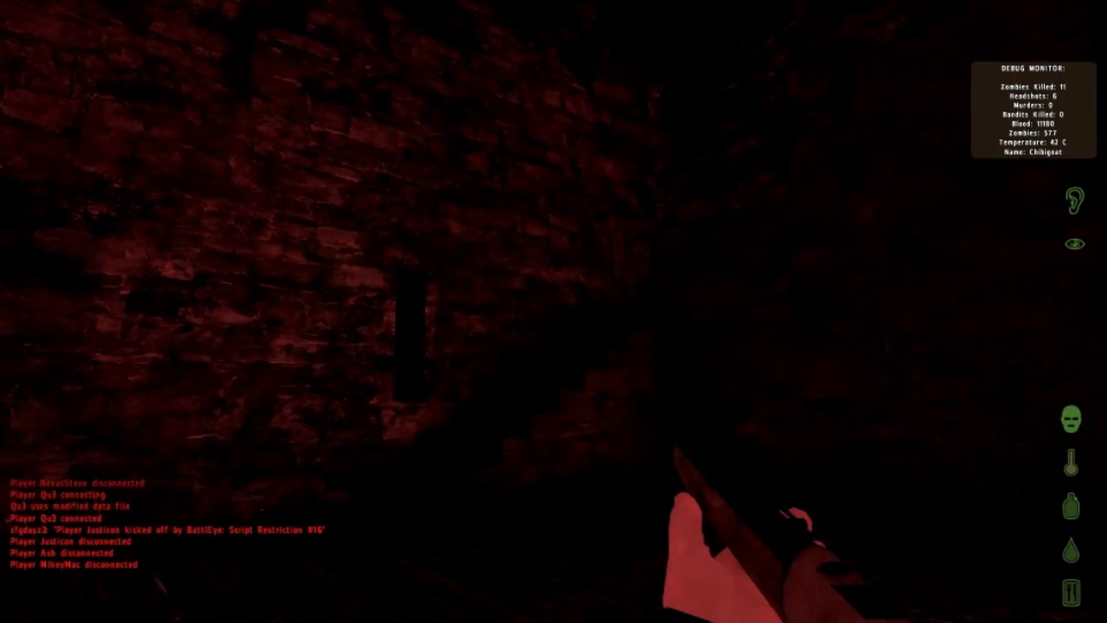
key("w")
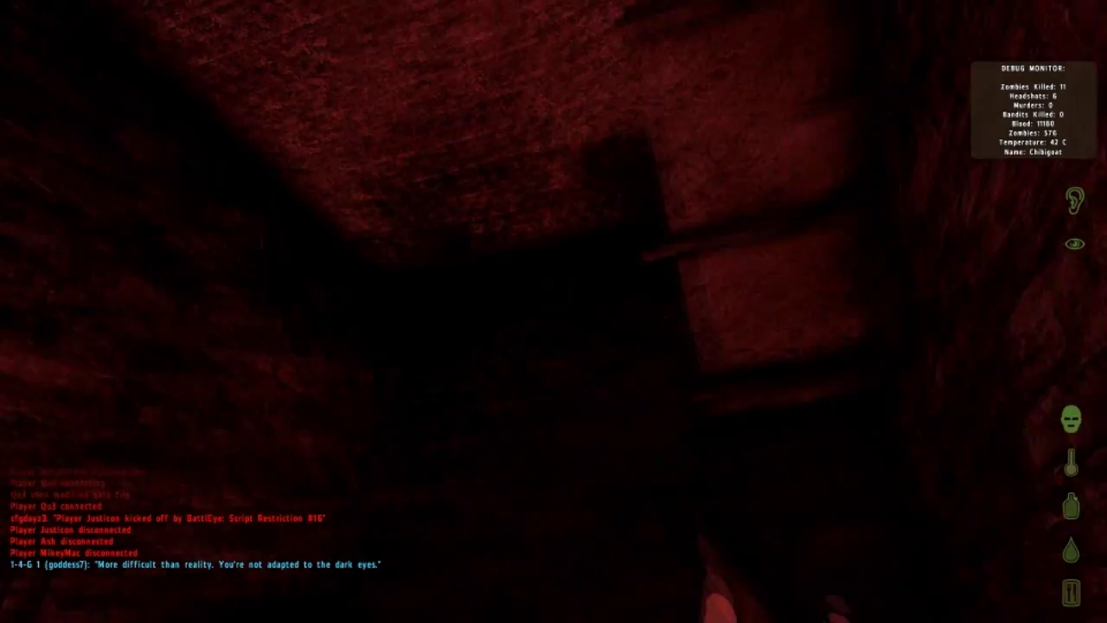
key("w")
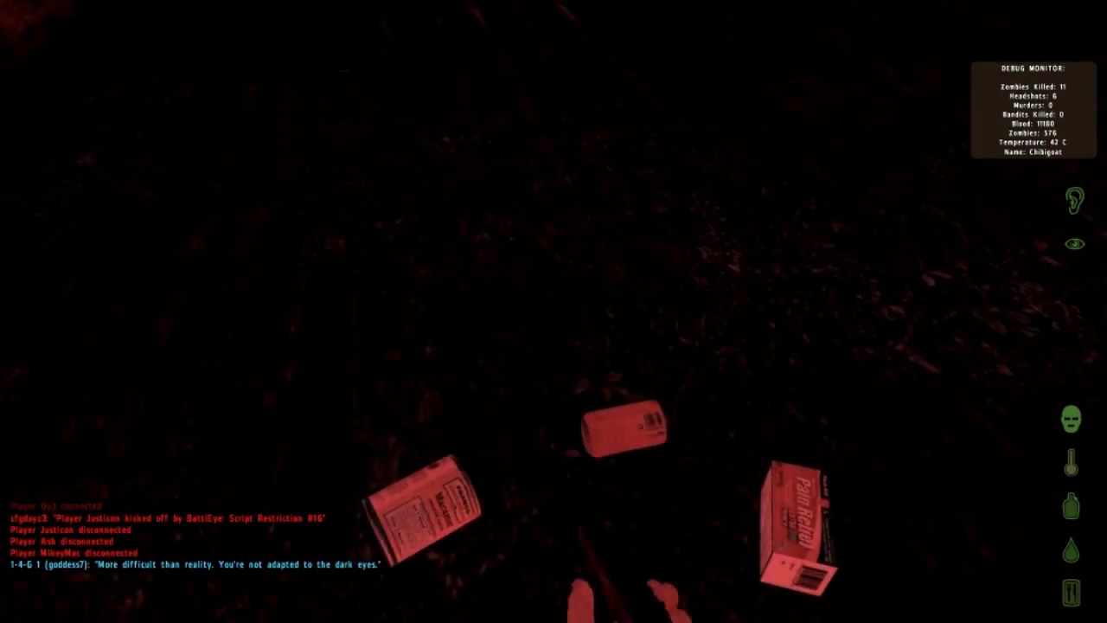
Eat the Can (Frank & Beans) from the Gear inventory and exit the dialog.
key("g")
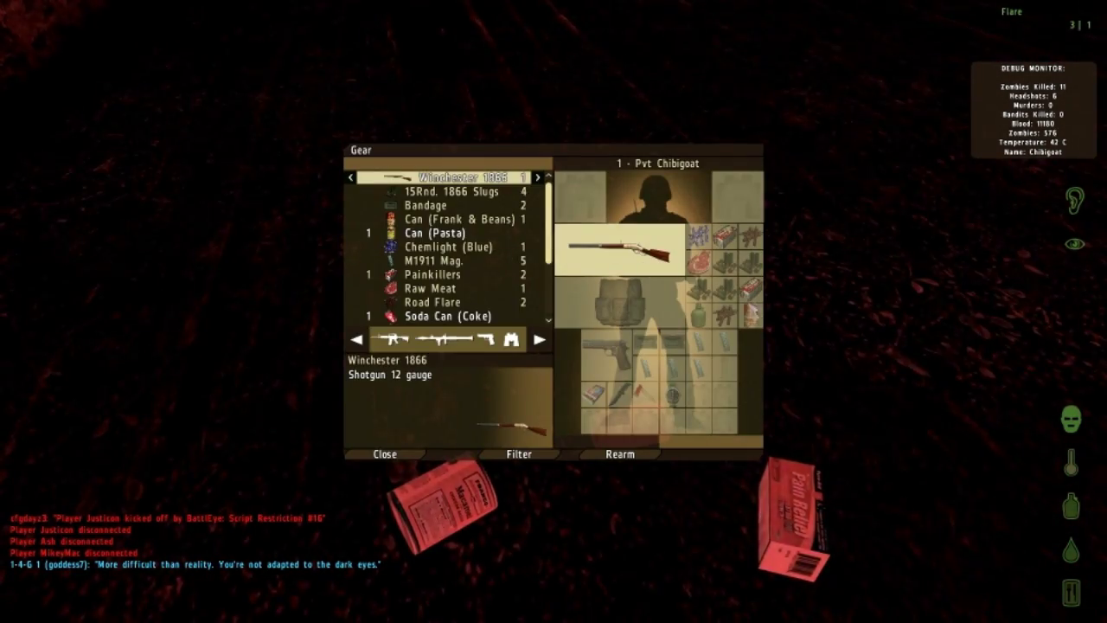
double_click(459, 219)
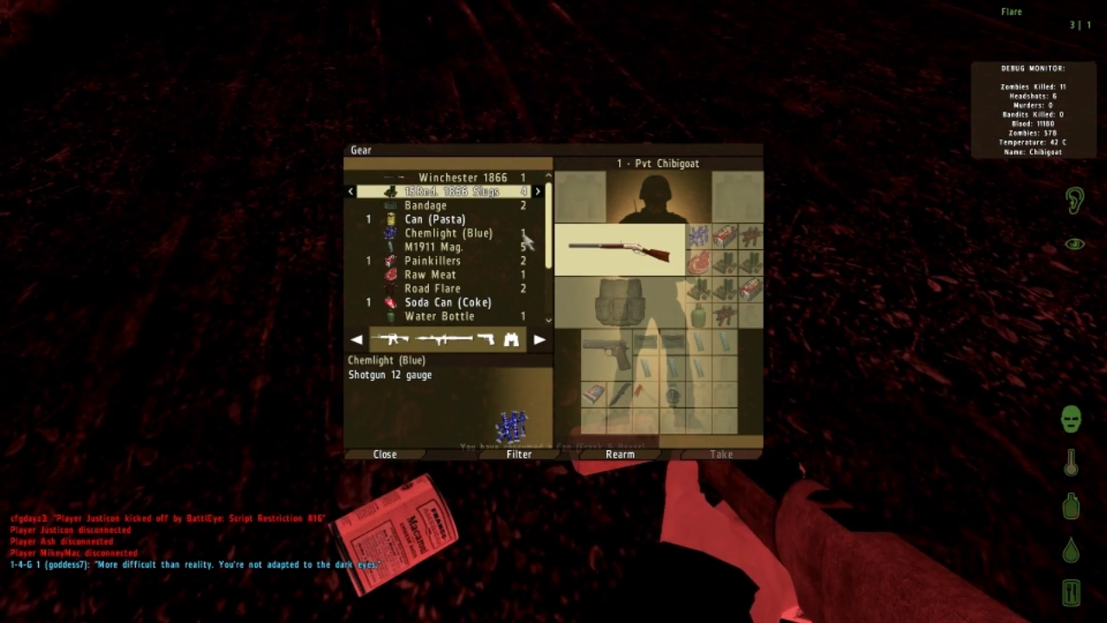
scroll(525, 260, "down", 3)
scroll(525, 259, "down", 2)
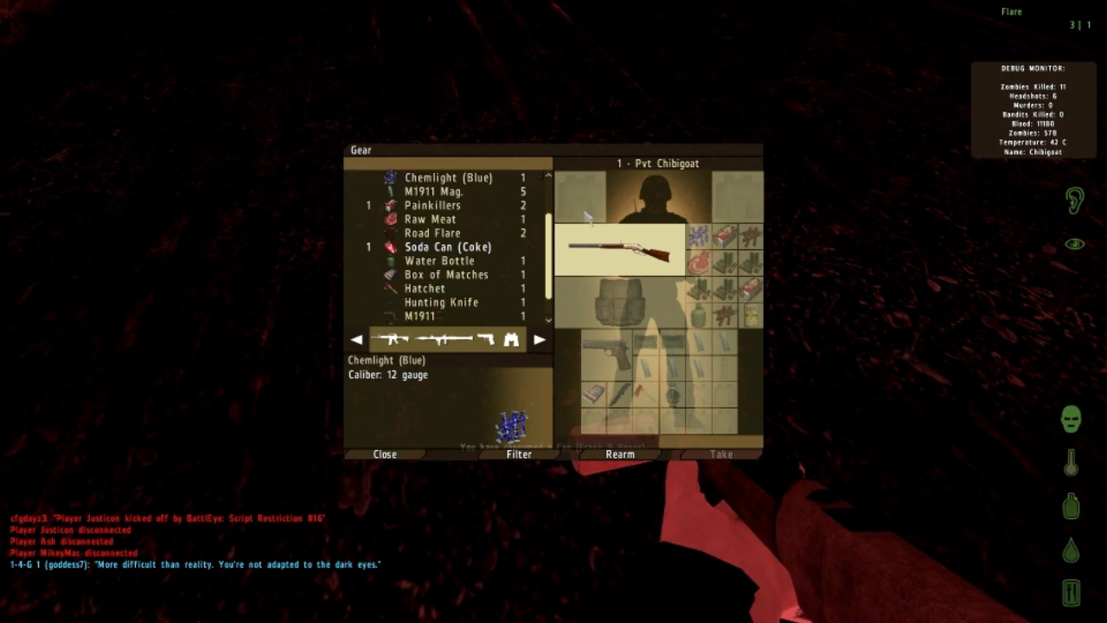
key("Escape")
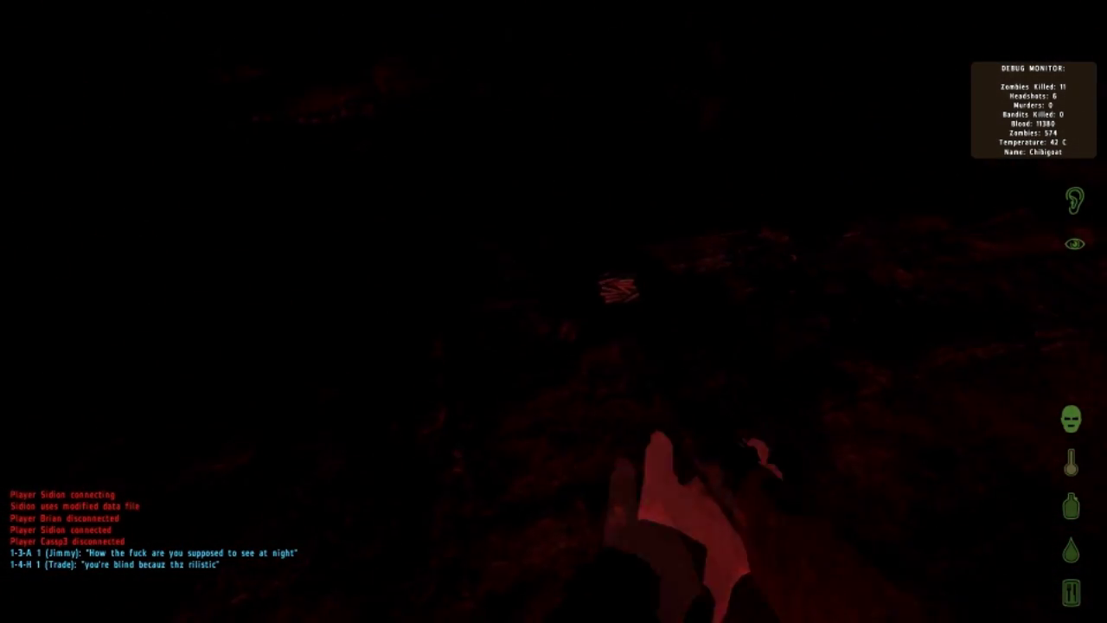
key("g")
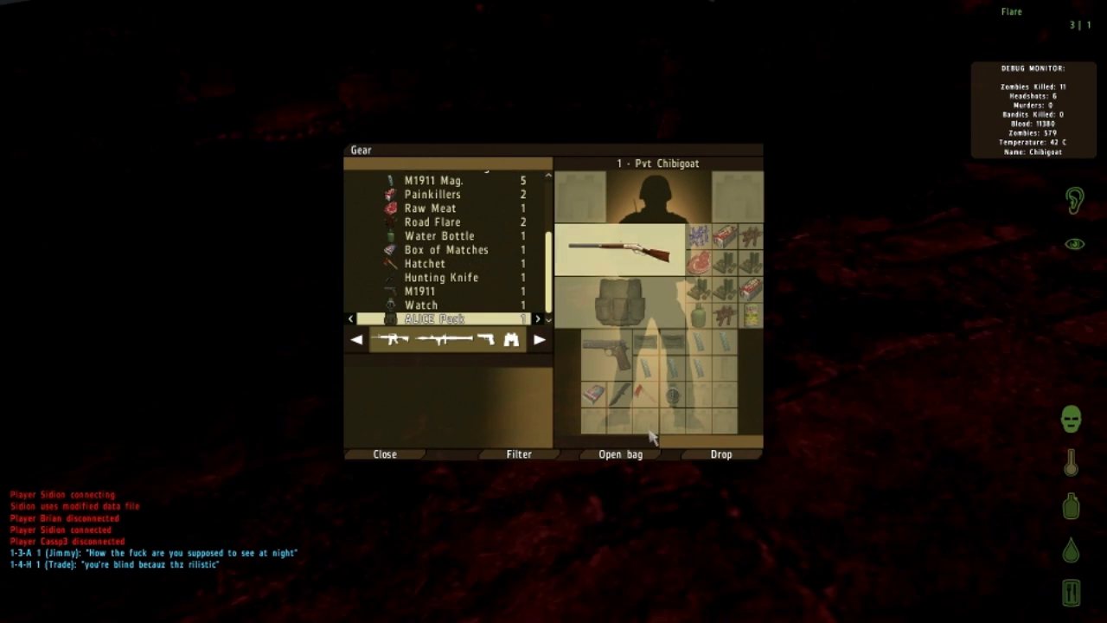
left_click(620, 454)
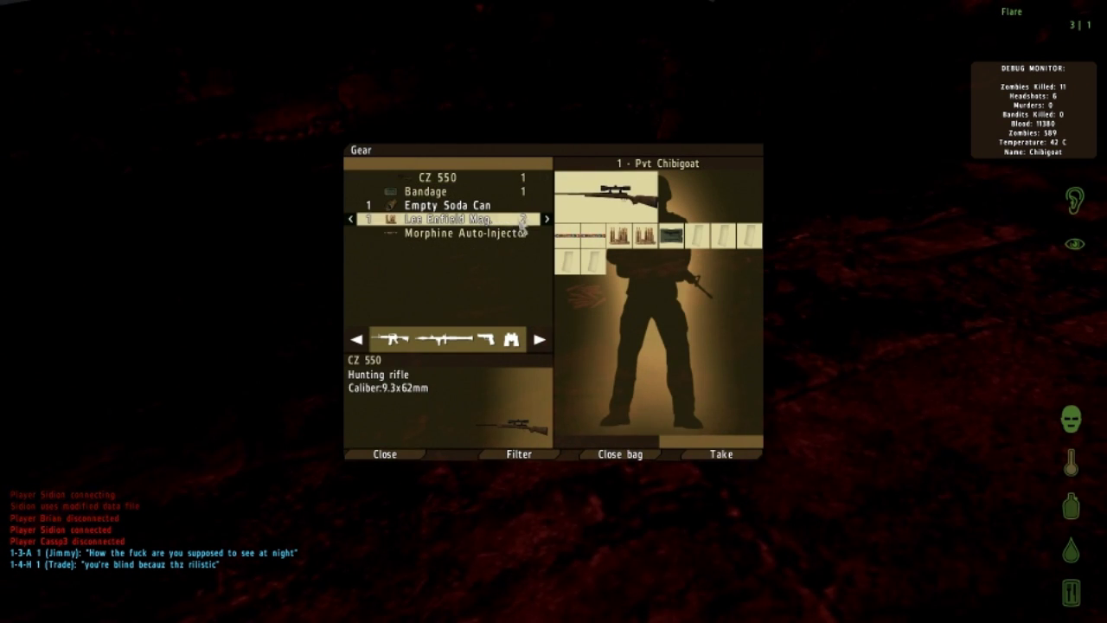
left_click(390, 454)
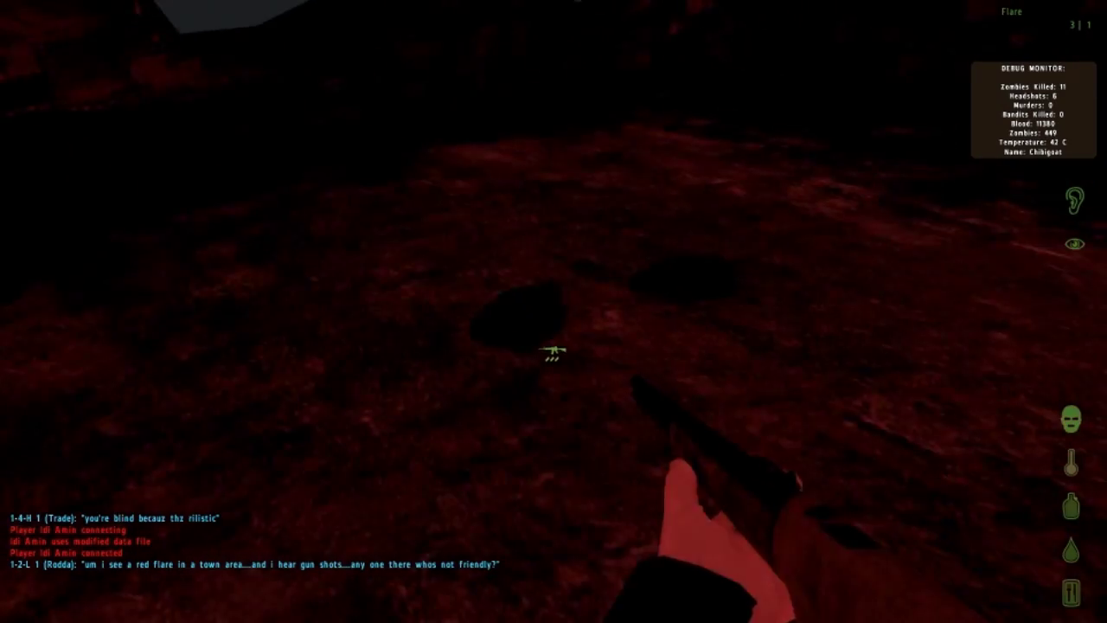
key("g")
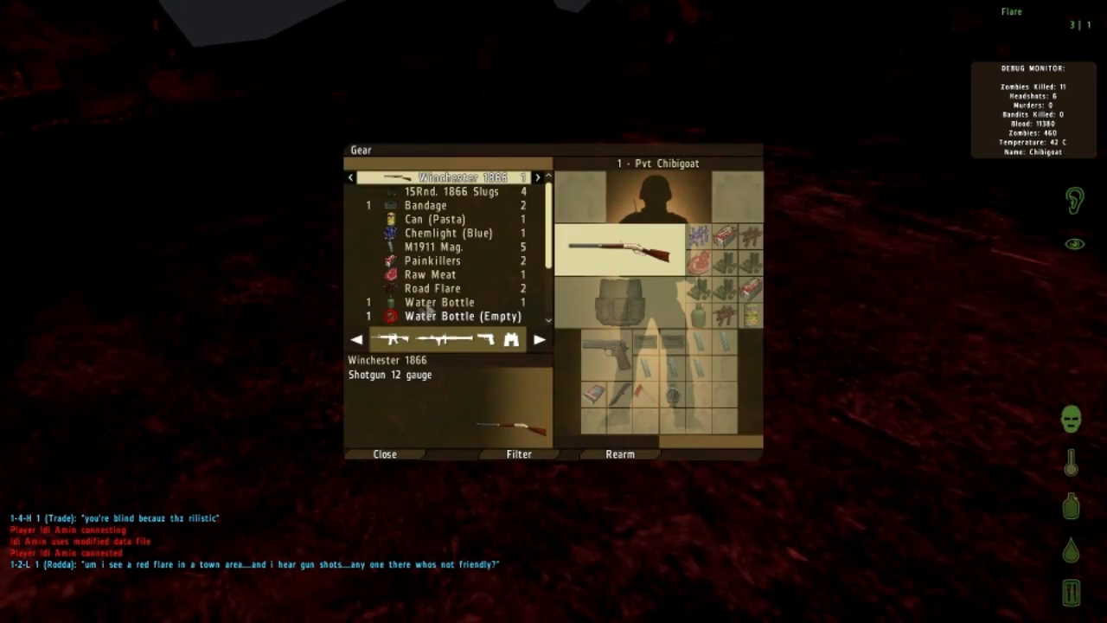
scroll(474, 299, "down", 3)
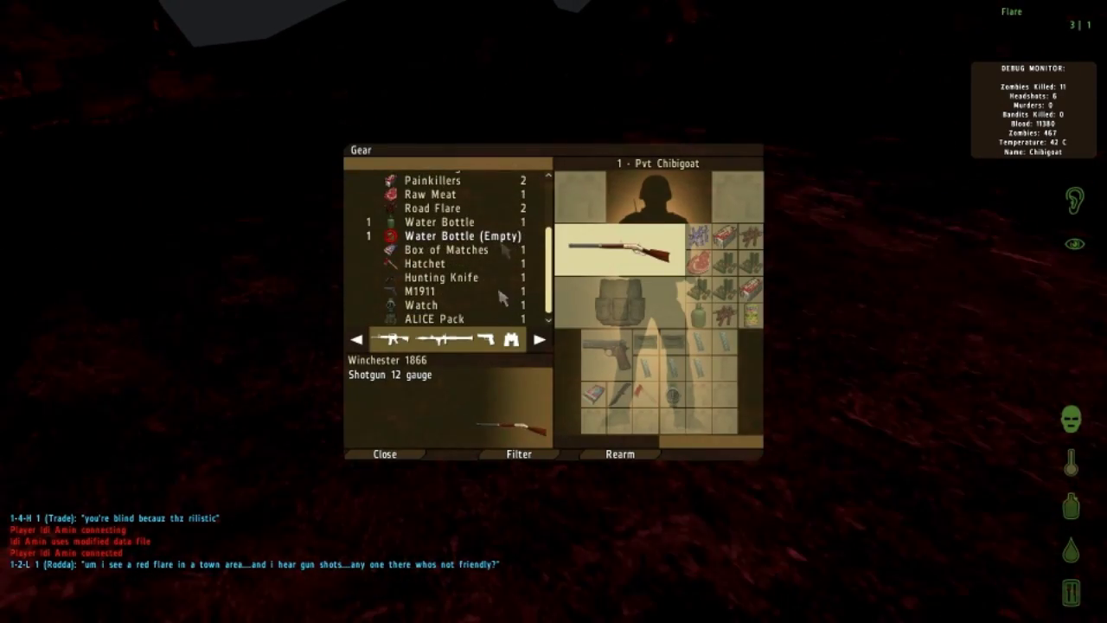
key("Escape")
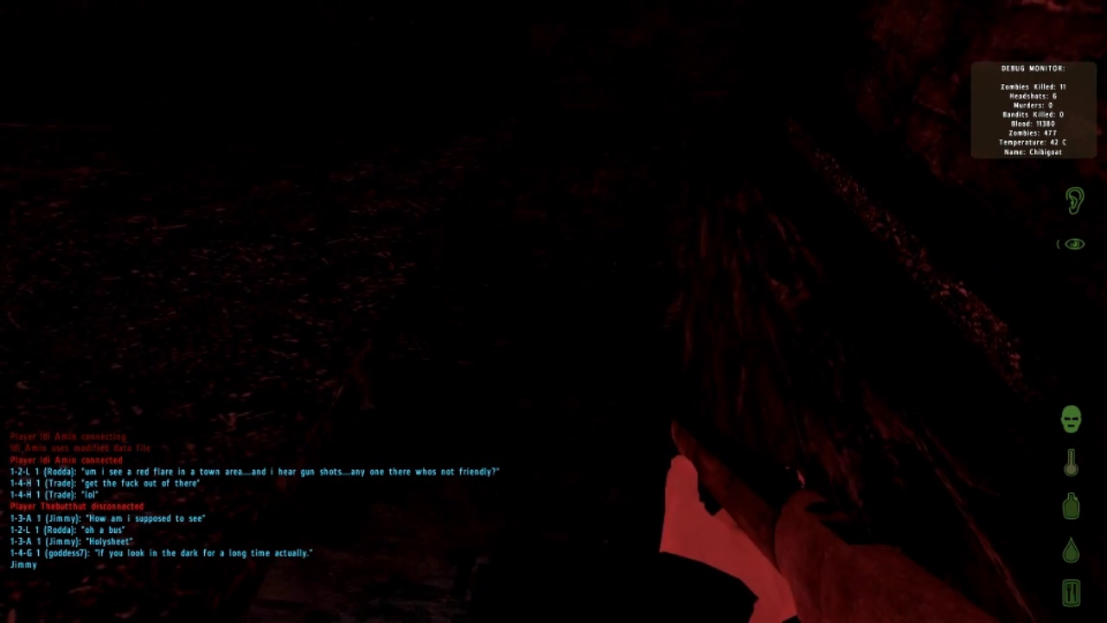
View the server's player list with network stats, then close it.
key("p")
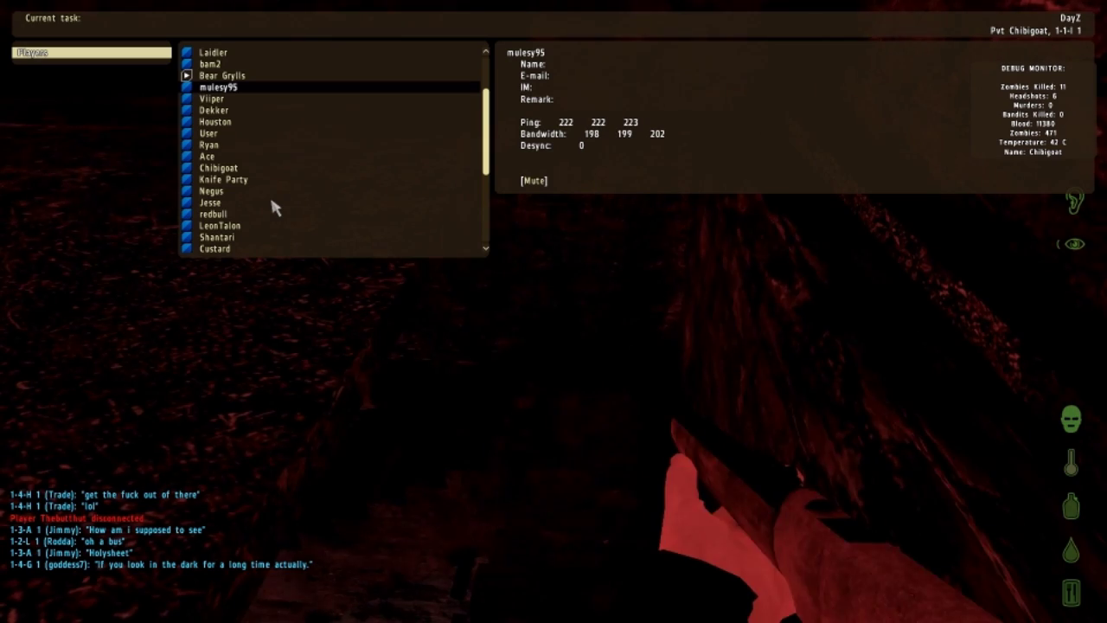
key("Escape")
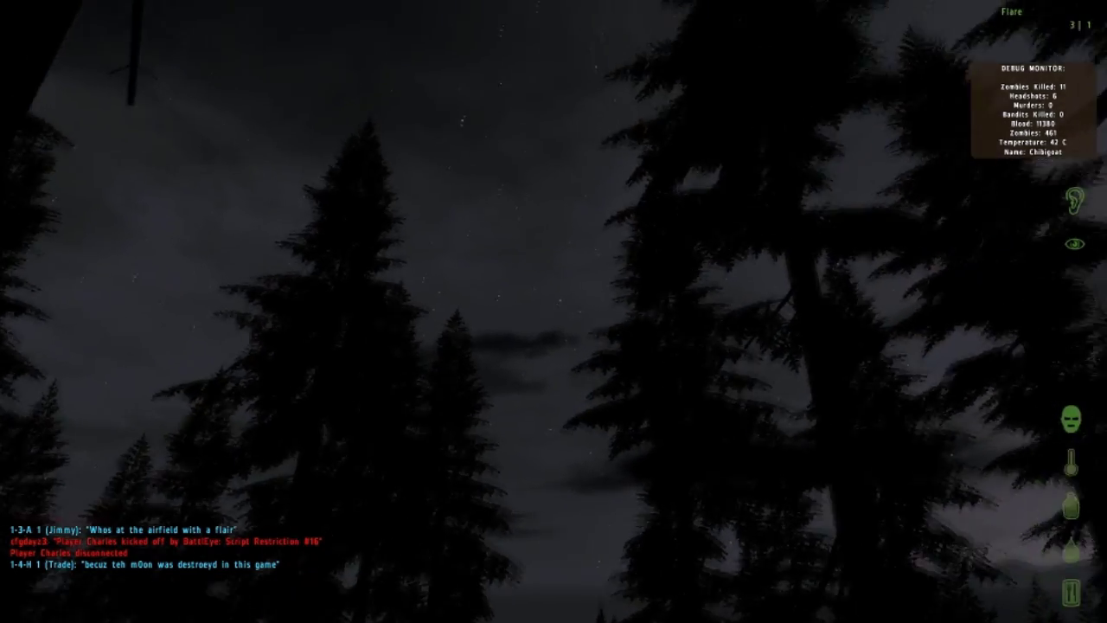
Throw a red flare into the pine forest, leaving two flares.
left_click(553, 311)
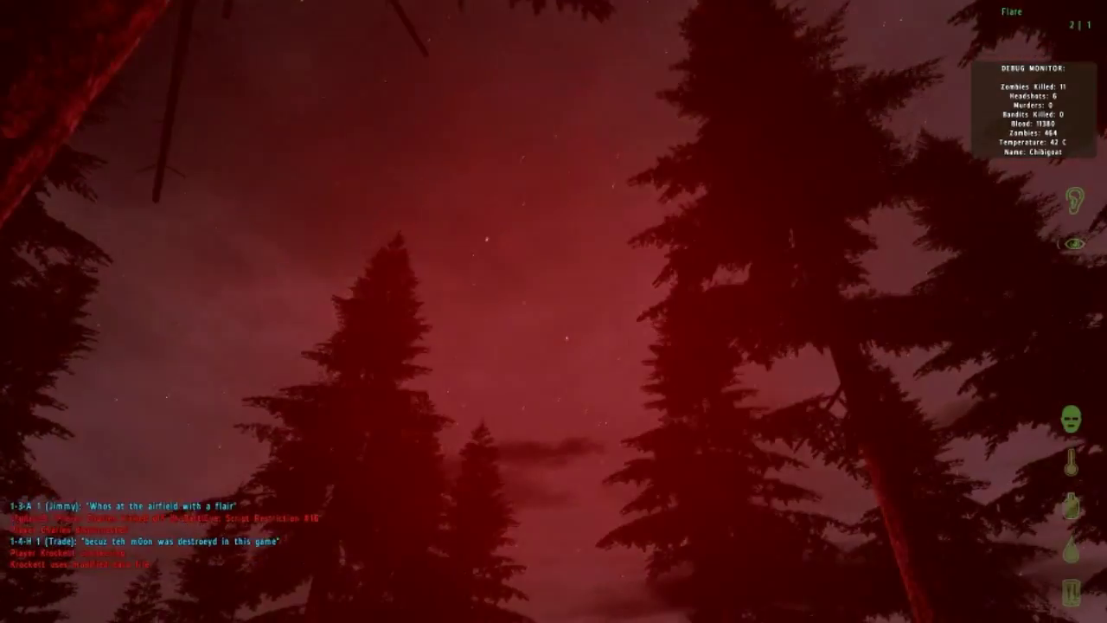